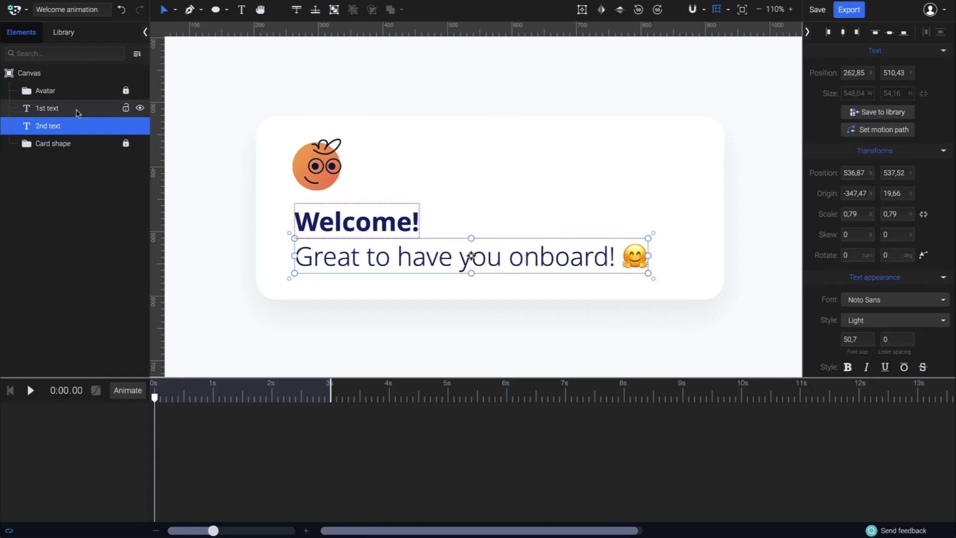
# Select the '1st text' layer holding the bold Welcome! heading
pyautogui.click(77, 113)
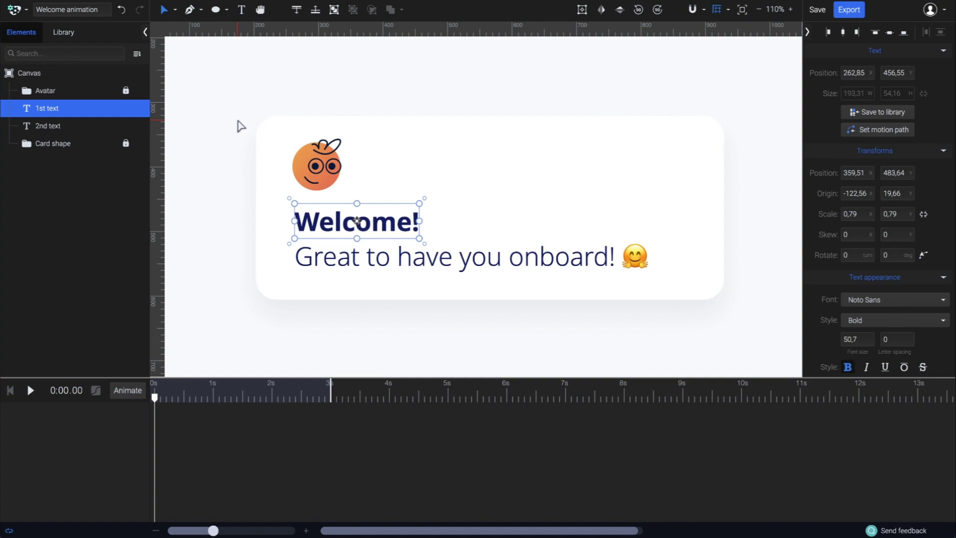
# Draw a 206.48 × 56.4 rectangle over Welcome! and stack it directly above the 1st text layer
pyautogui.click(228, 11)
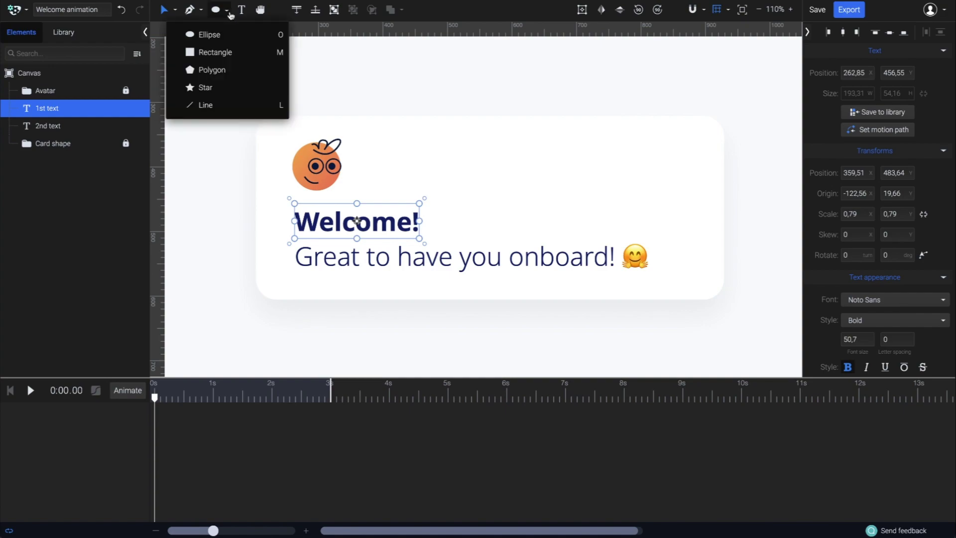
pyautogui.click(231, 52)
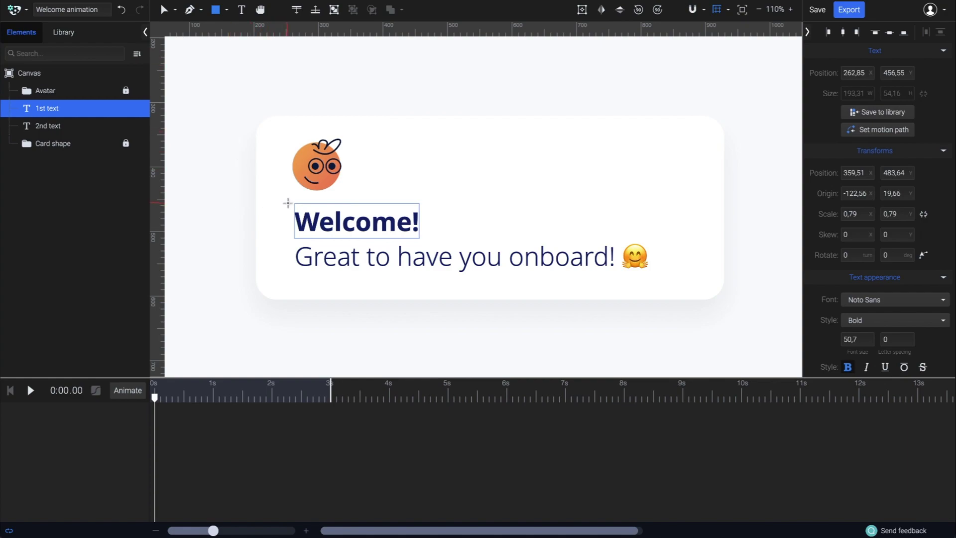
pyautogui.moveTo(298, 207); pyautogui.dragTo(422, 239)
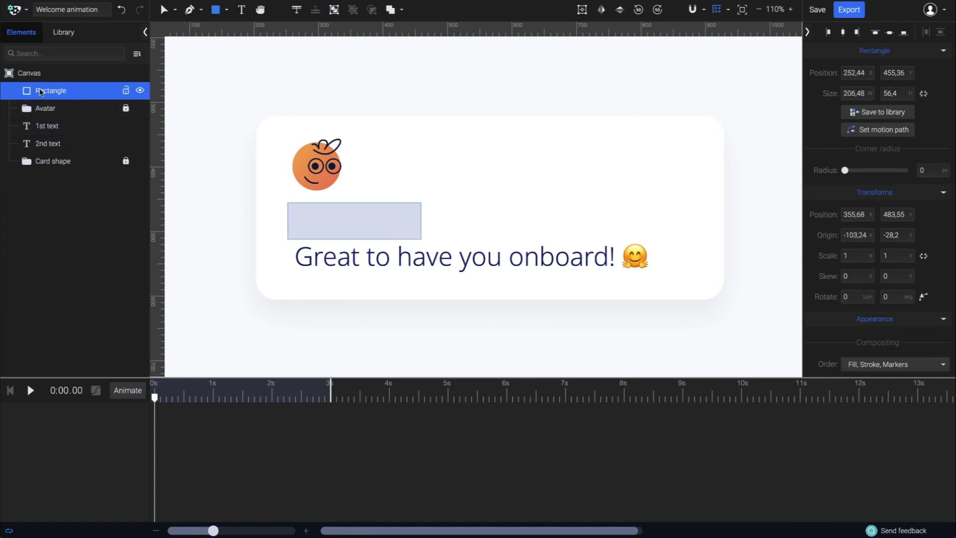
pyautogui.moveTo(43, 93); pyautogui.dragTo(20, 110)
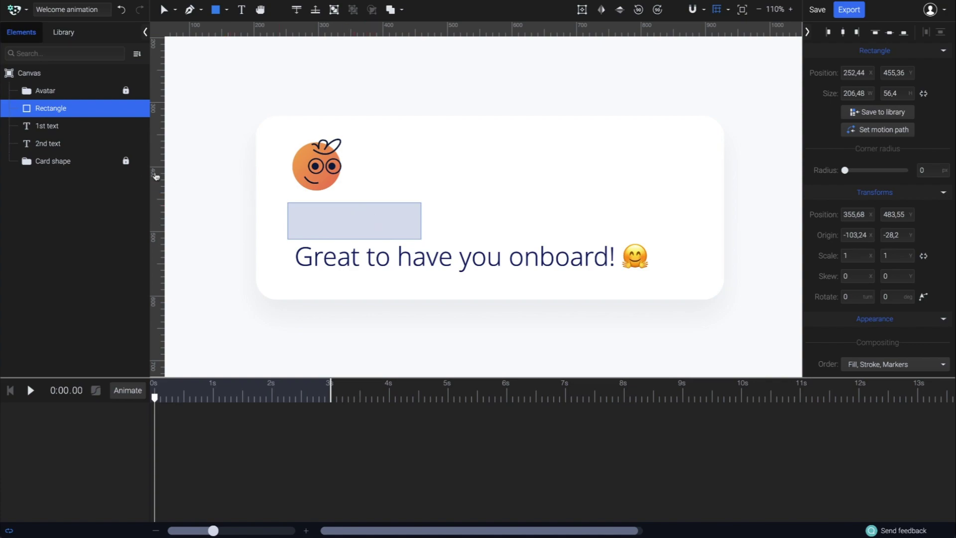
# Turn the rectangle into a clipping path for the 1st text, then select the clip rectangle
pyautogui.keyDown('shift'); pyautogui.click(77, 132); pyautogui.keyUp('shift')
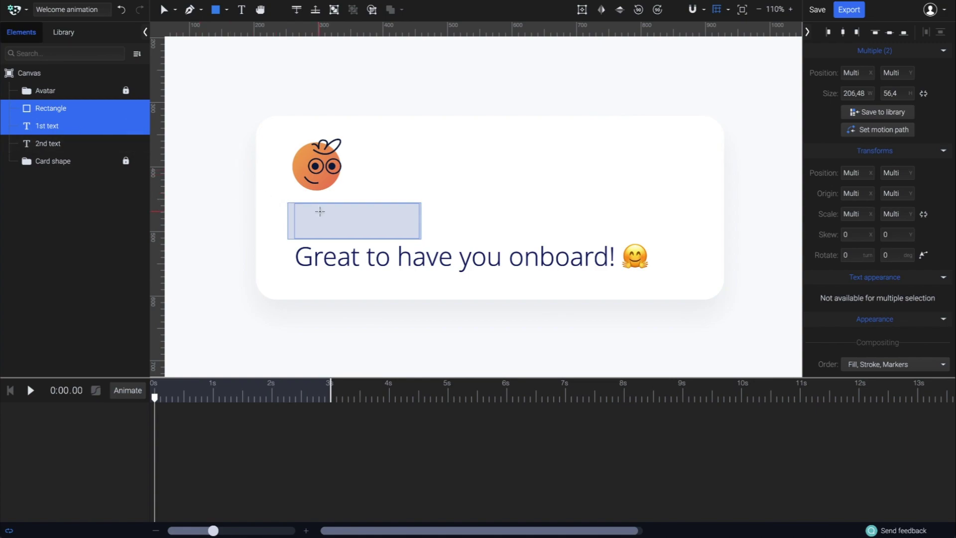
pyautogui.rightClick(112, 118)
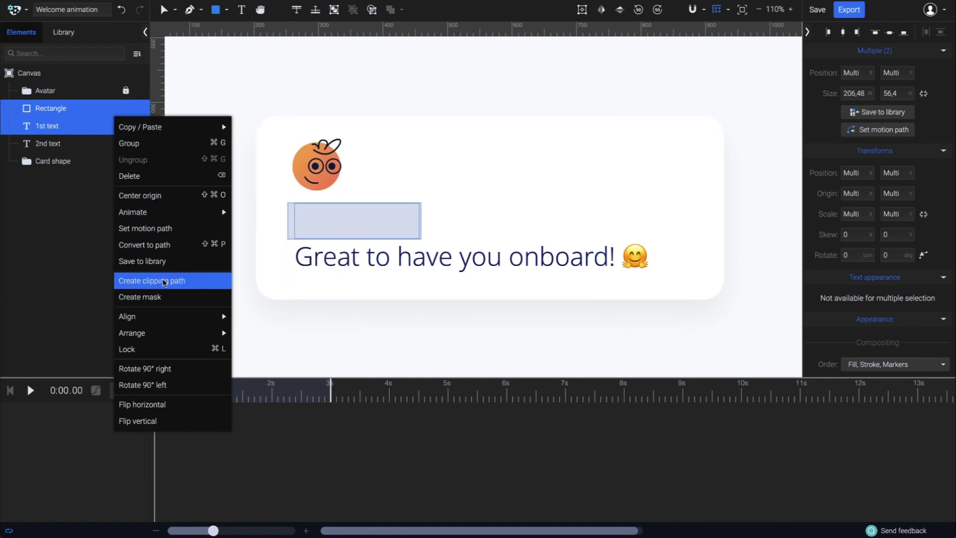
pyautogui.click(209, 282)
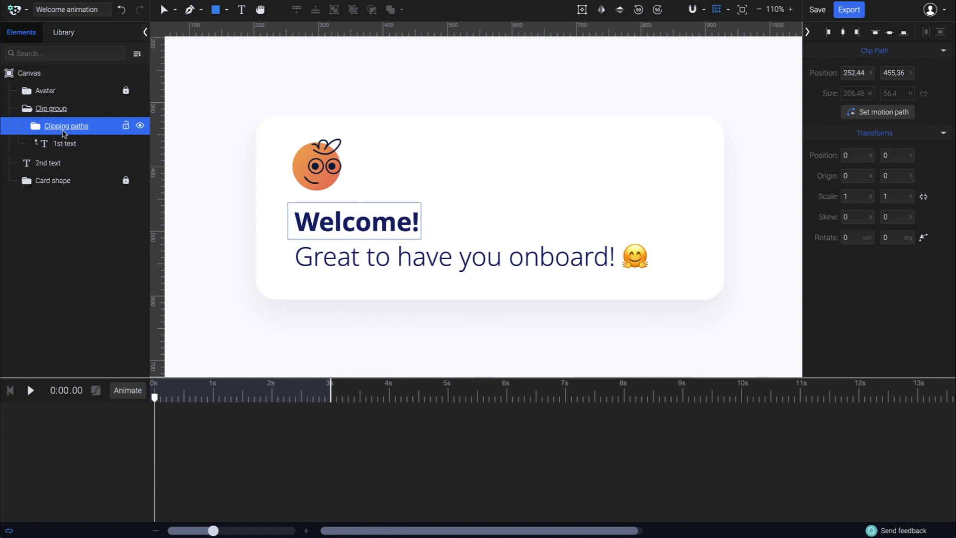
pyautogui.click(34, 127)
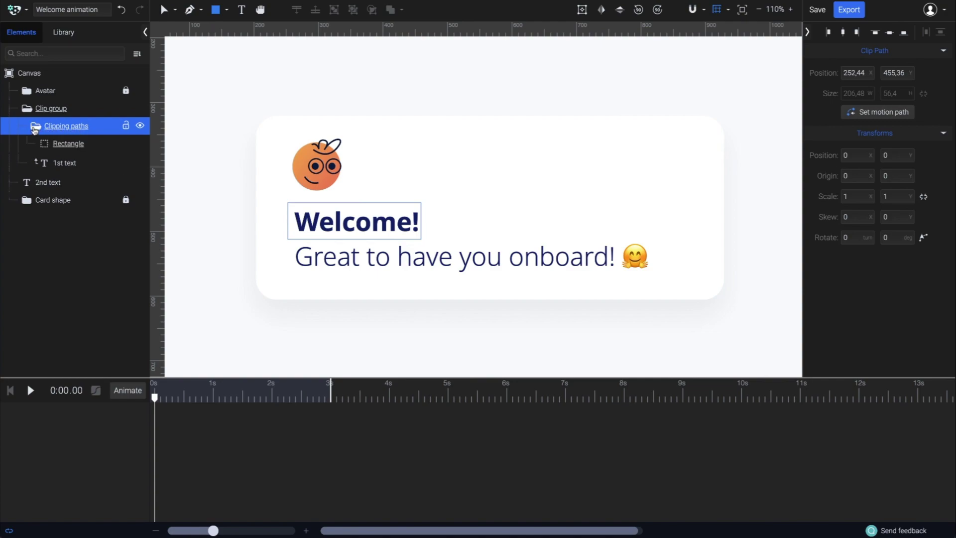
pyautogui.click(60, 145)
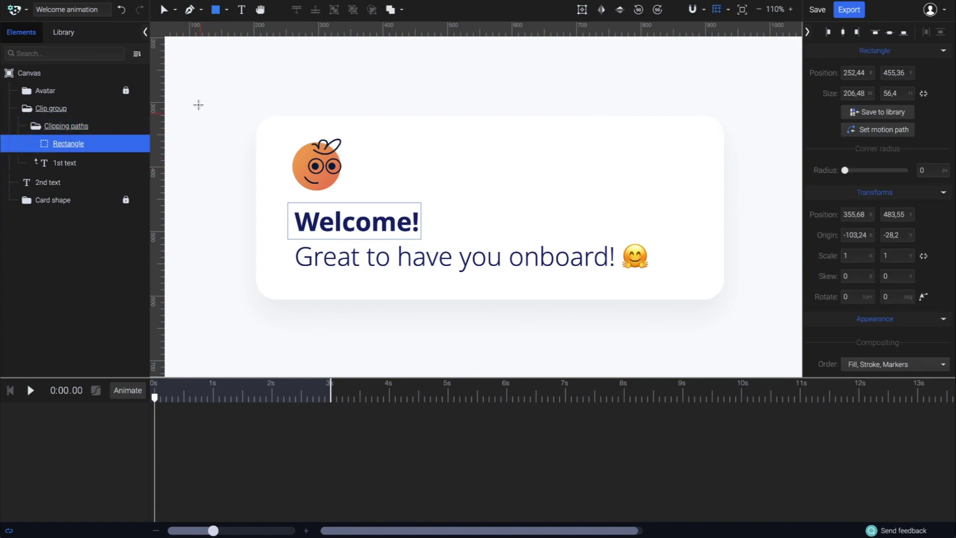
# Move the clipping rectangle left to X 46.87 so Welcome! is fully hidden
pyautogui.click(163, 12)
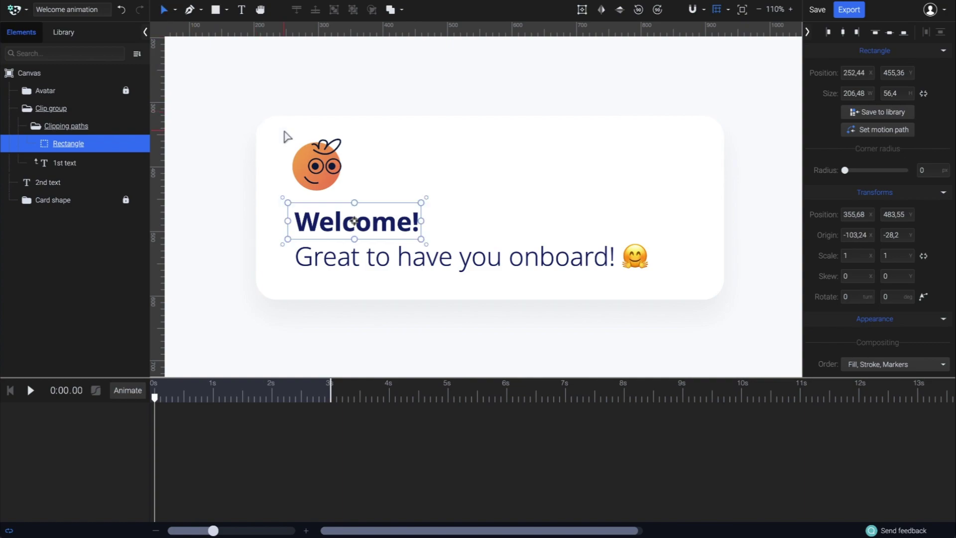
pyautogui.moveTo(395, 204); pyautogui.dragTo(264, 203)
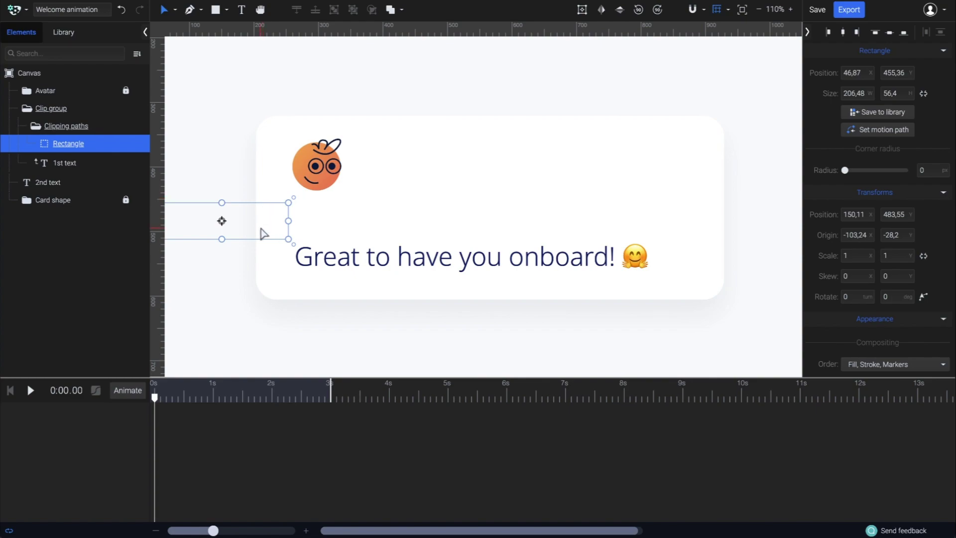
# Add Position keyframes sliding the clipping rectangle right over Welcome! from 0s to 0.5s
pyautogui.click(129, 391)
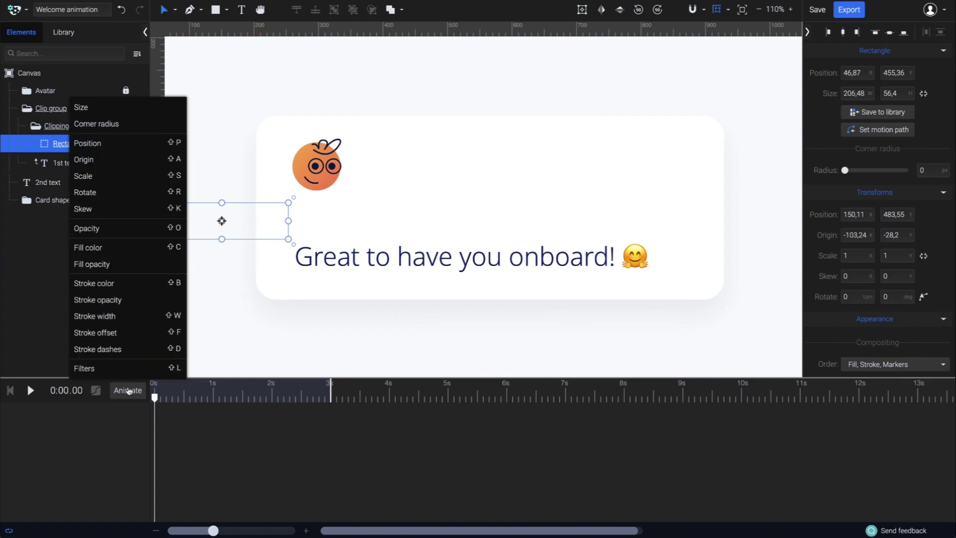
pyautogui.click(141, 151)
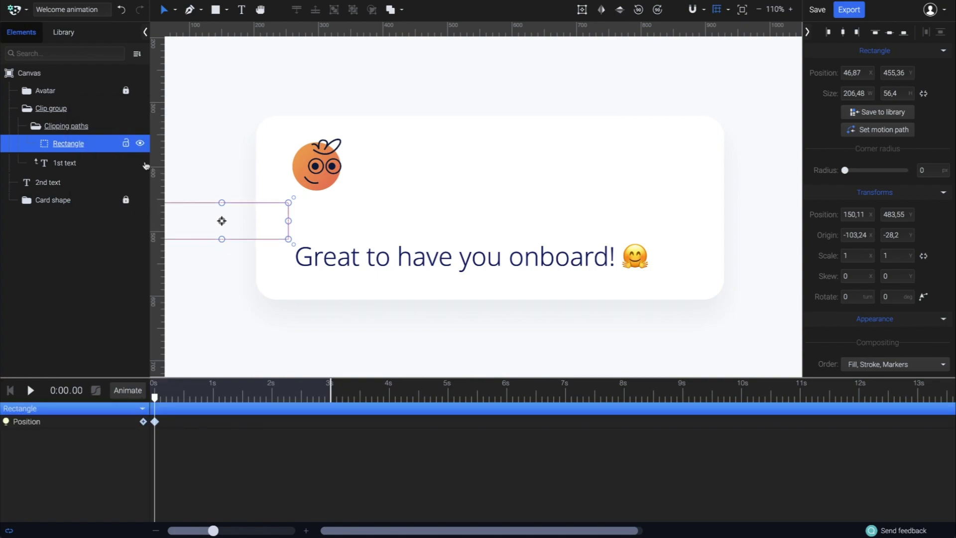
pyautogui.moveTo(154, 399); pyautogui.dragTo(185, 400)
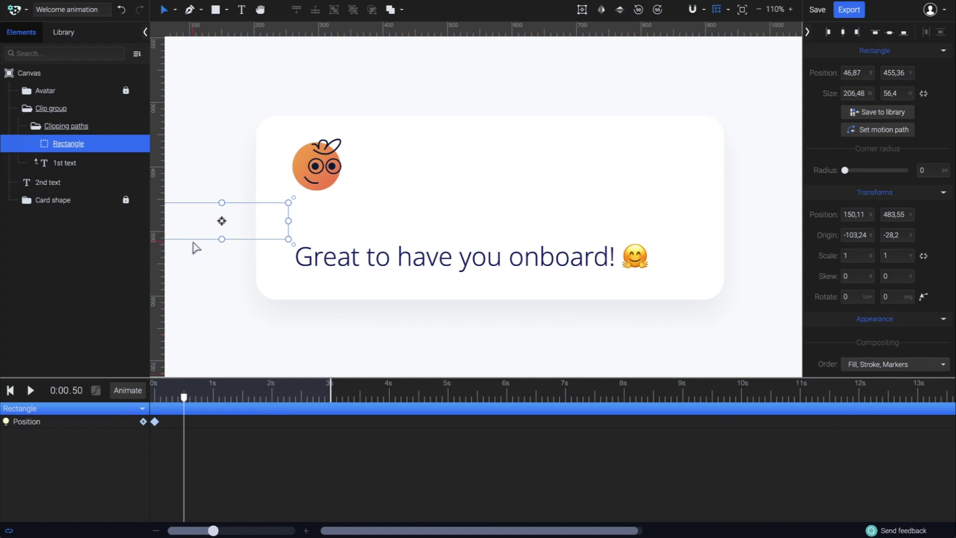
pyautogui.moveTo(194, 243); pyautogui.dragTo(330, 246)
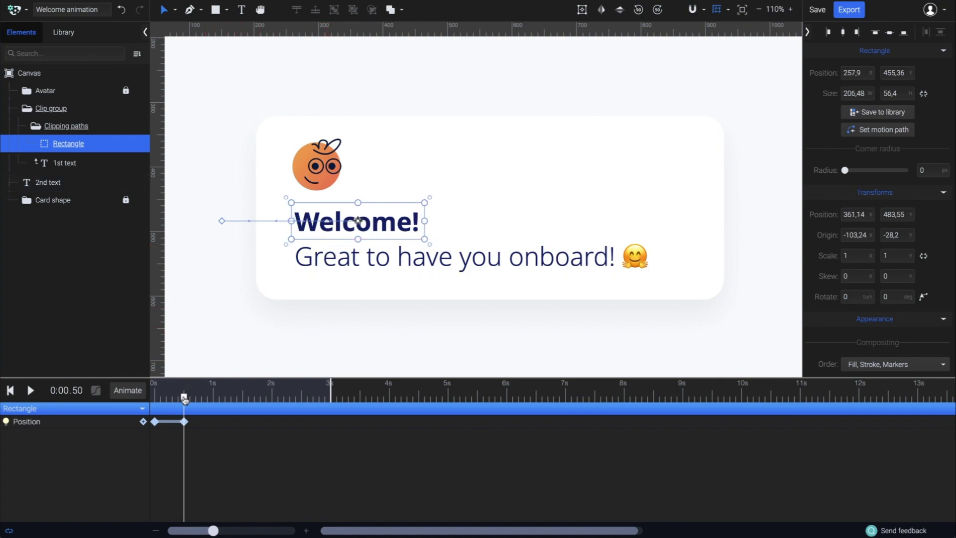
# Preview the reveal, move its end keyframe to 0.3s, and replay it
pyautogui.moveTo(184, 399); pyautogui.dragTo(156, 399)
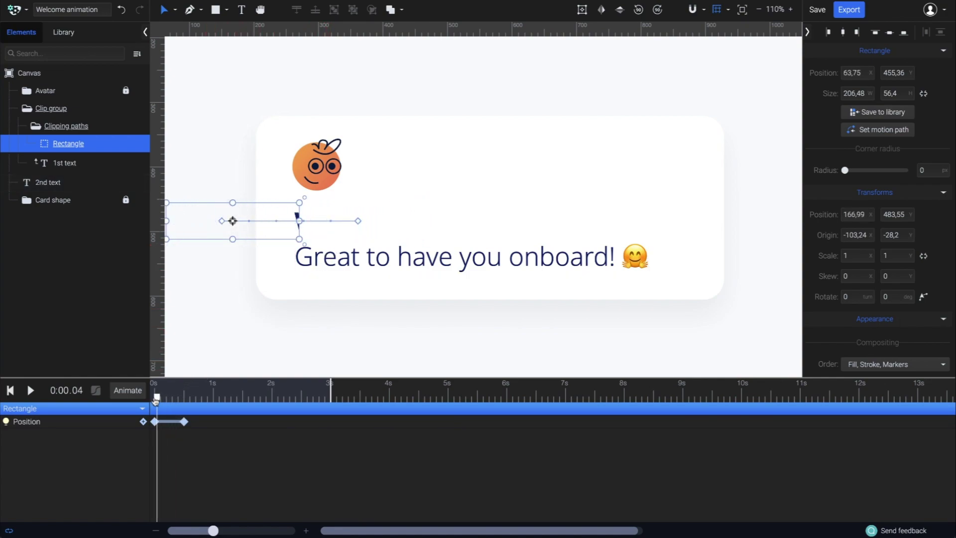
pyautogui.press('space')
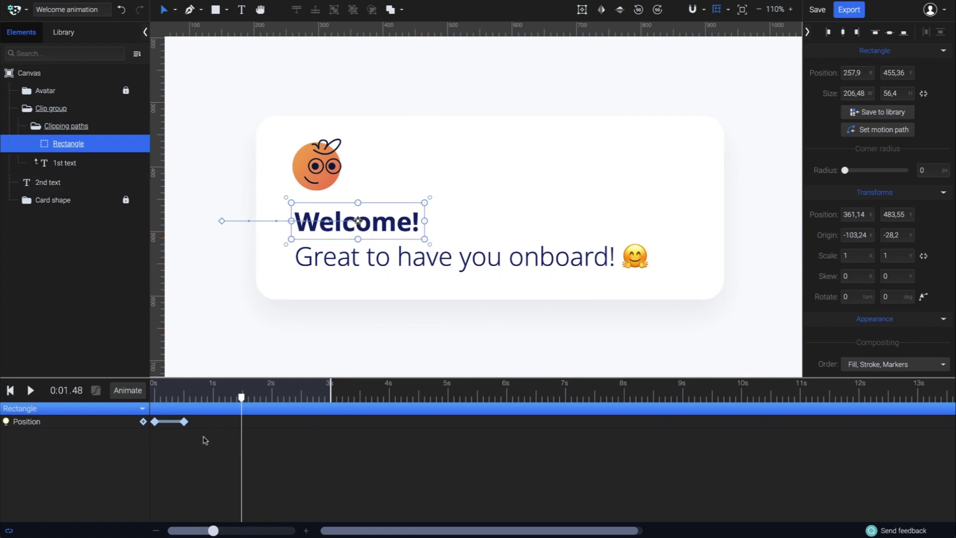
pyautogui.moveTo(185, 426); pyautogui.dragTo(172, 426)
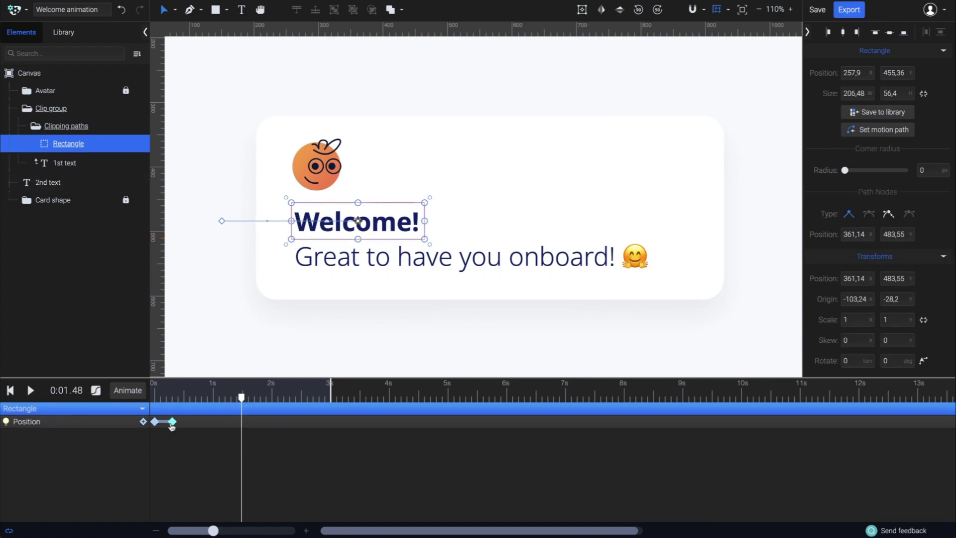
pyautogui.click(154, 398)
pyautogui.press('space')
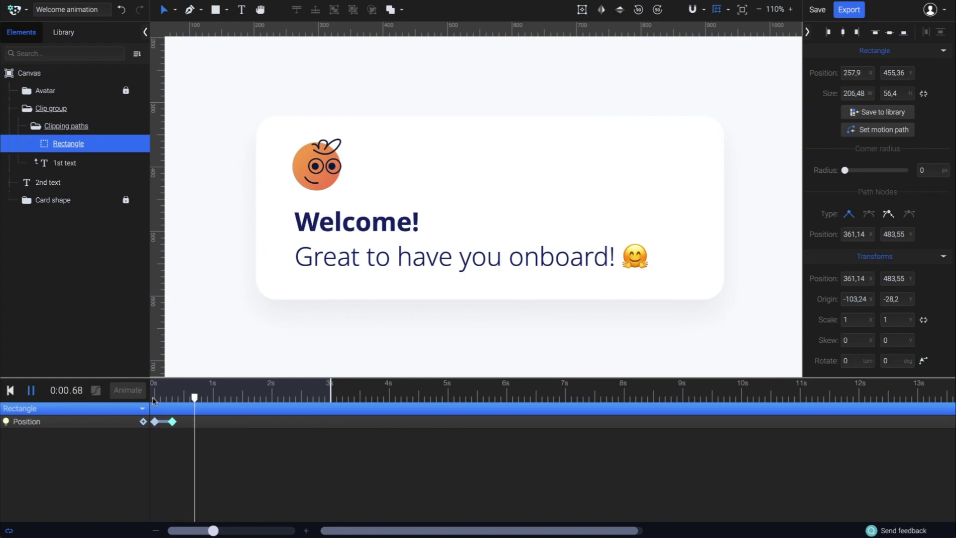
# Select the 'Great to have you onboard!' text and draw a 552.13 × 59.12 rectangle over it
pyautogui.click(155, 398)
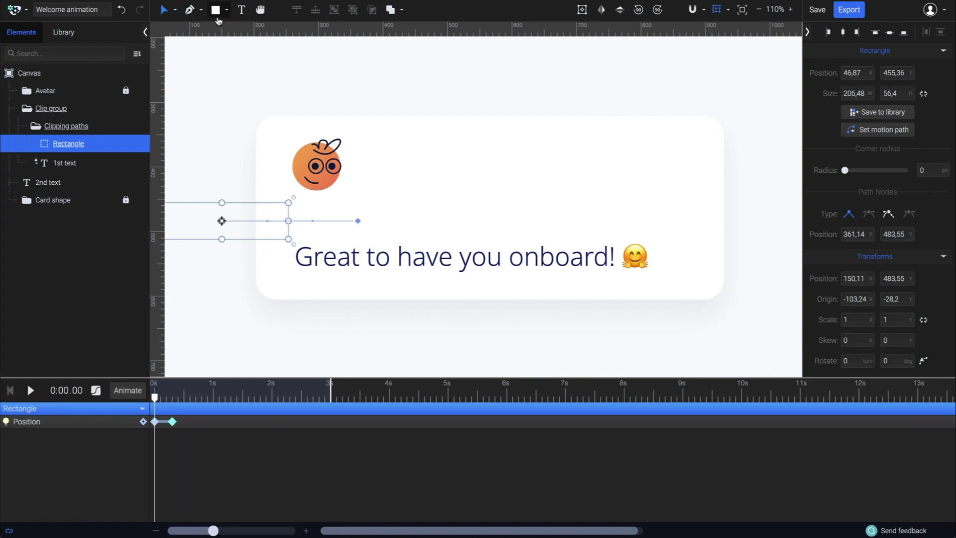
pyautogui.click(53, 184)
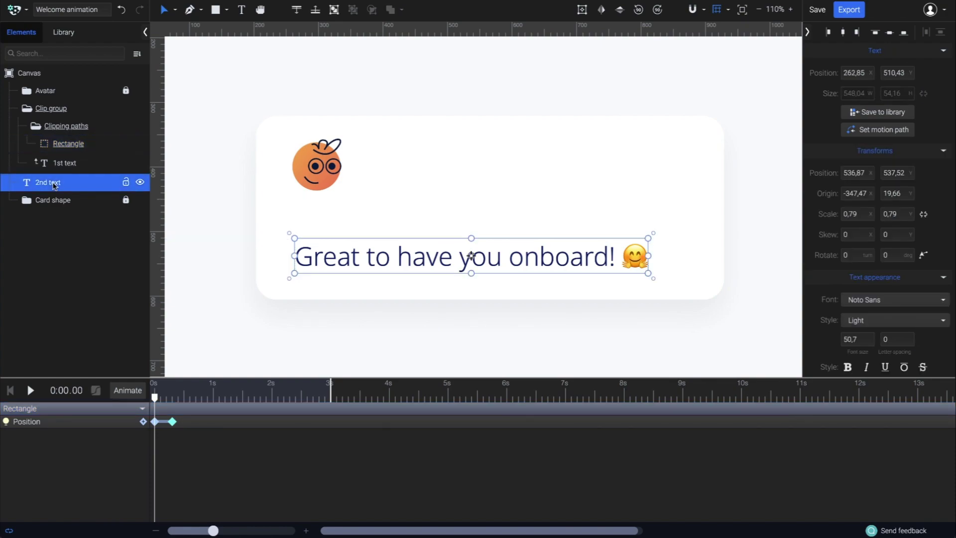
pyautogui.click(215, 9)
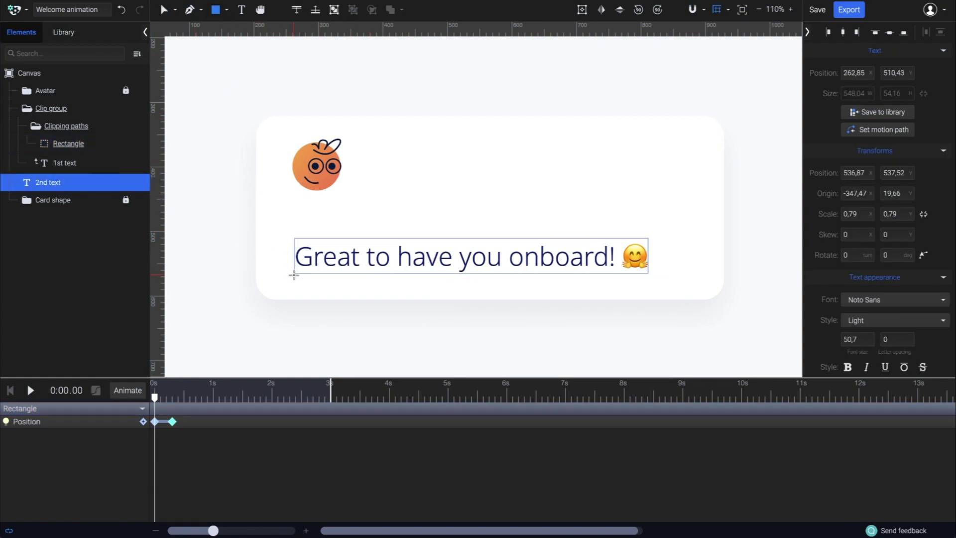
pyautogui.moveTo(293, 274)
pyautogui.mouseDown()
pyautogui.moveTo(324, 241)
pyautogui.moveTo(650, 236)
pyautogui.mouseUp()
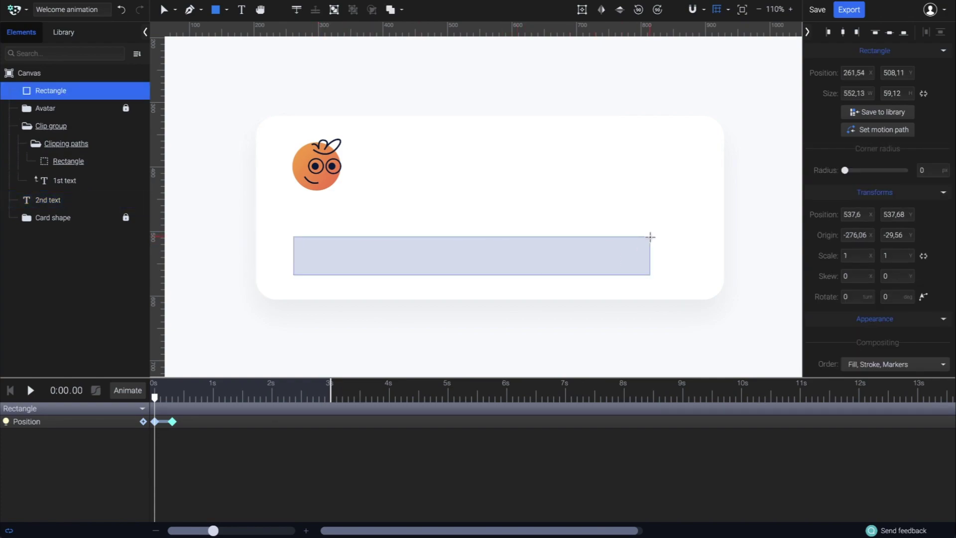
# Stack the rectangle above the 2nd text layer and make it that text's clipping path
pyautogui.moveTo(64, 96); pyautogui.dragTo(2, 116)
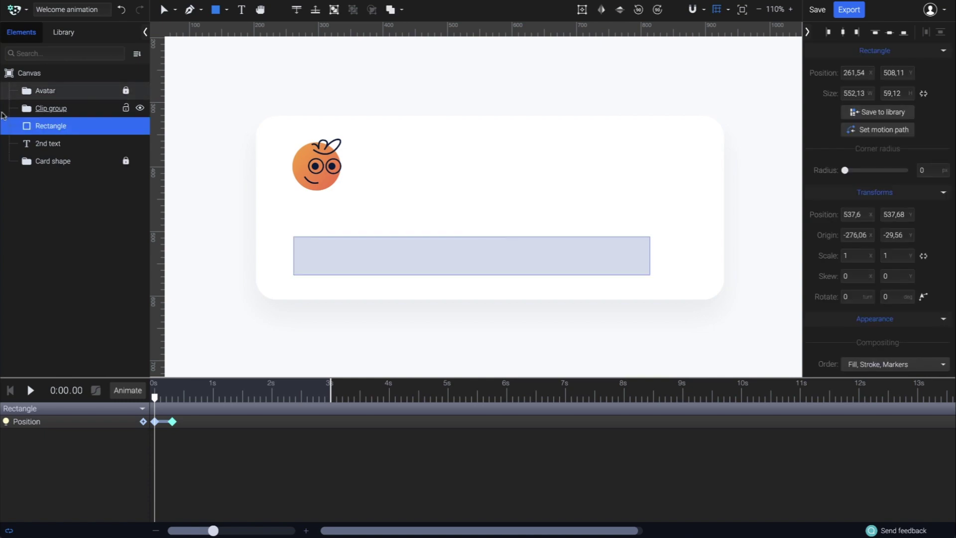
pyautogui.keyDown('shift'); pyautogui.click(74, 144); pyautogui.keyUp('shift')
pyautogui.rightClick(73, 143)
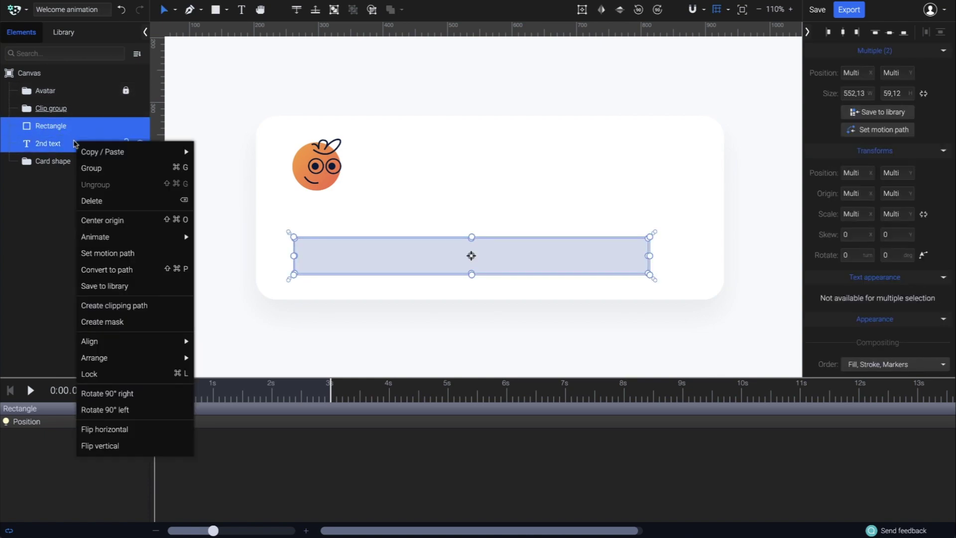
pyautogui.click(143, 307)
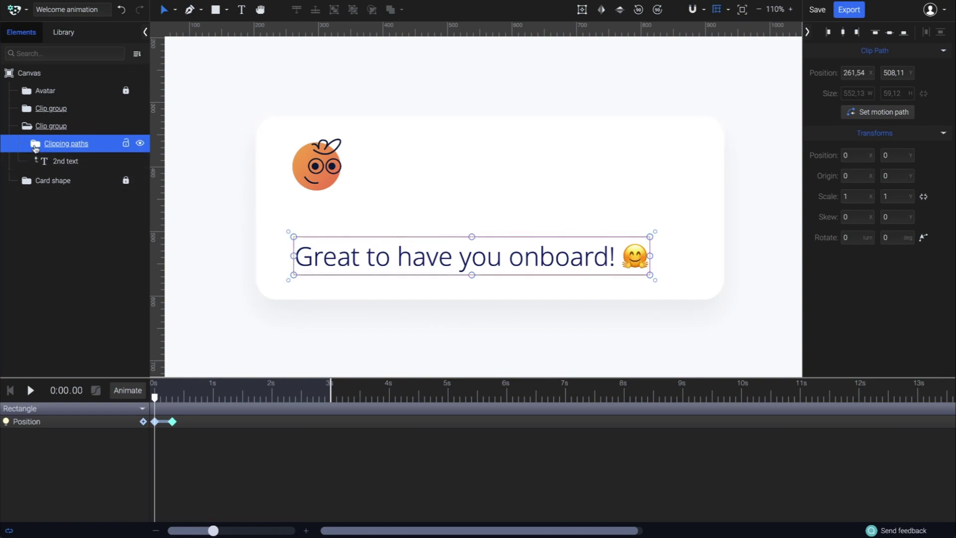
# Select the second clipping rectangle and move it left off the text to X -311.51
pyautogui.click(66, 145)
pyautogui.click(66, 162)
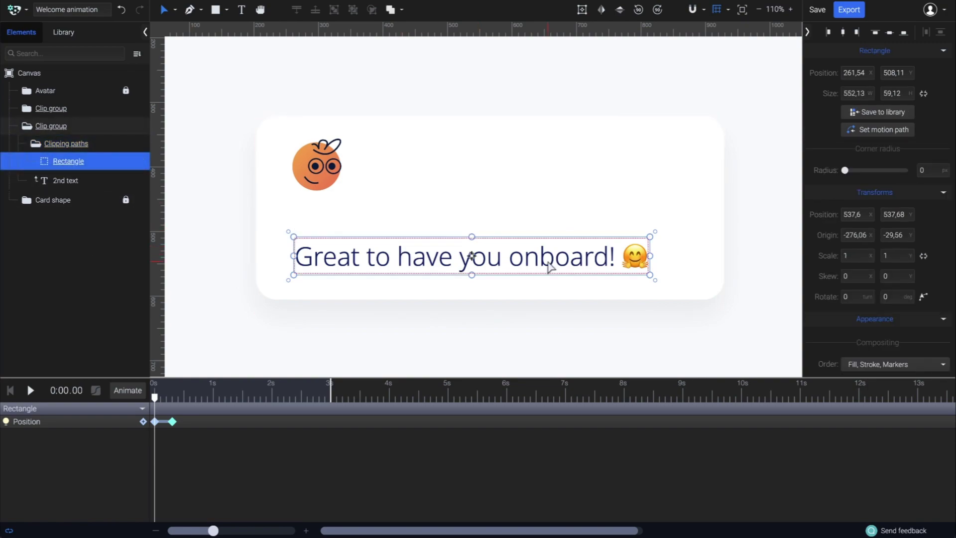
pyautogui.moveTo(635, 238); pyautogui.dragTo(264, 230)
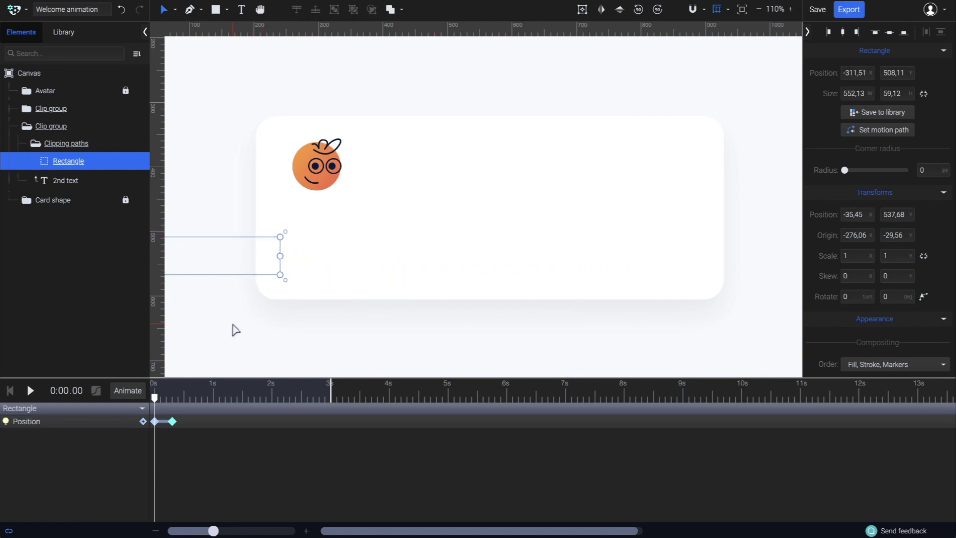
# Add Position keyframes sliding the rectangle back to X 262.44 at 1.00 s
pyautogui.click(120, 393)
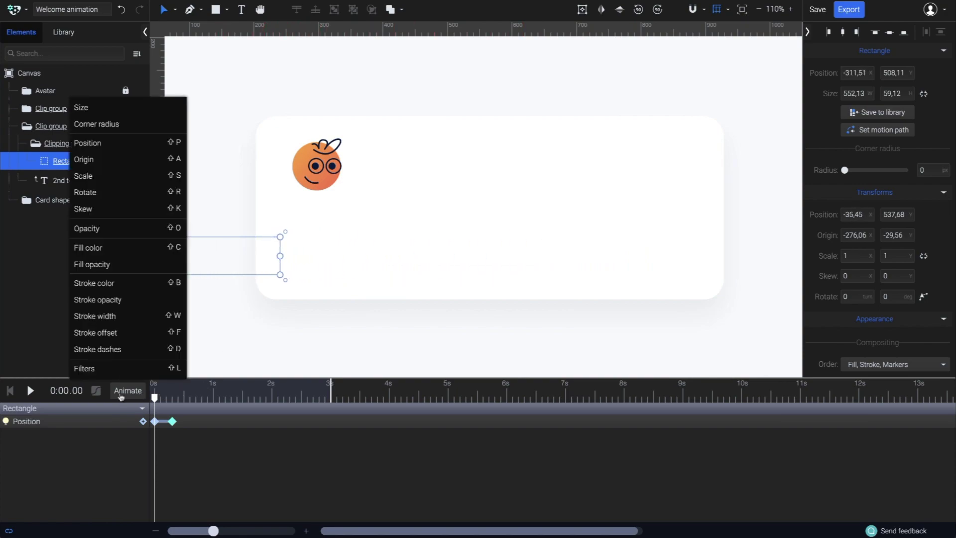
pyautogui.click(127, 142)
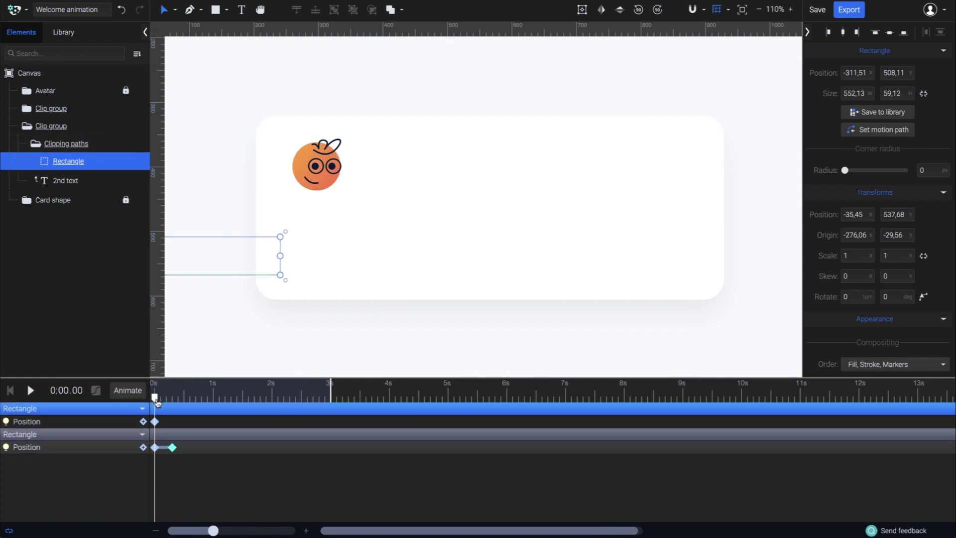
pyautogui.moveTo(156, 401); pyautogui.dragTo(217, 404)
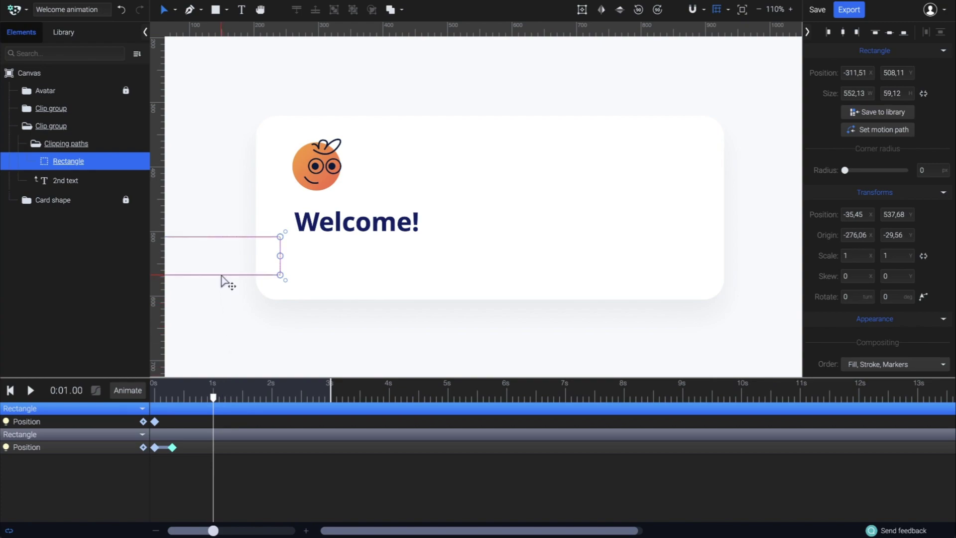
pyautogui.moveTo(222, 279); pyautogui.dragTo(594, 286)
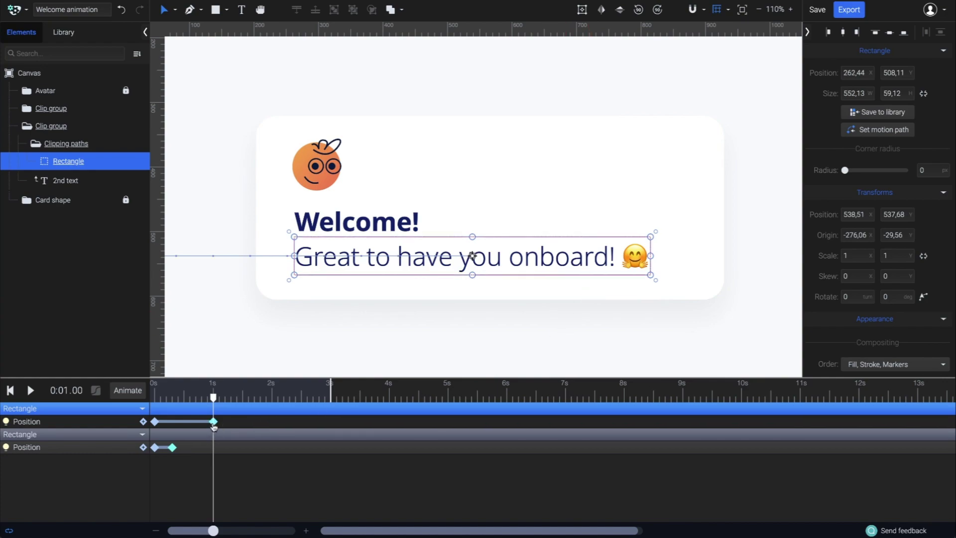
pyautogui.click(10, 390)
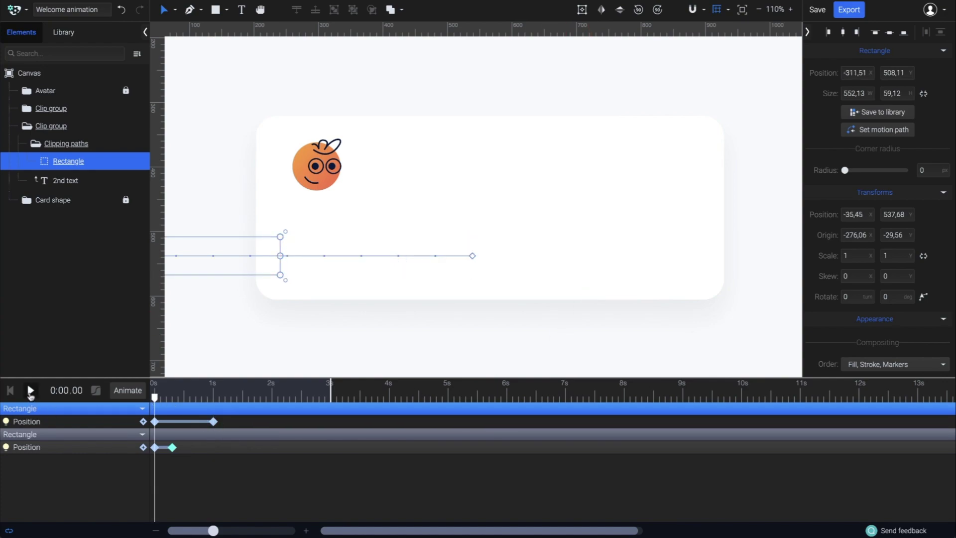
pyautogui.click(31, 392)
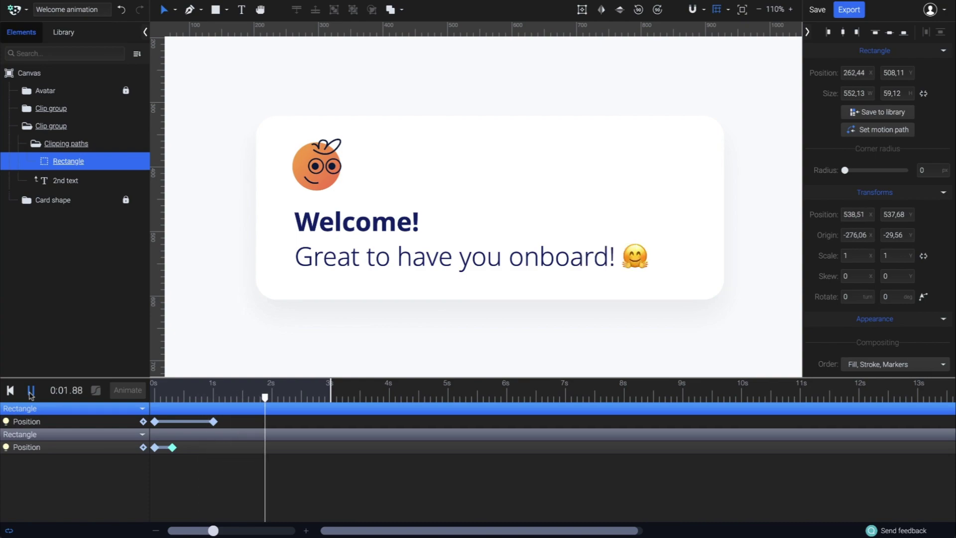
pyautogui.click(30, 391)
pyautogui.click(10, 390)
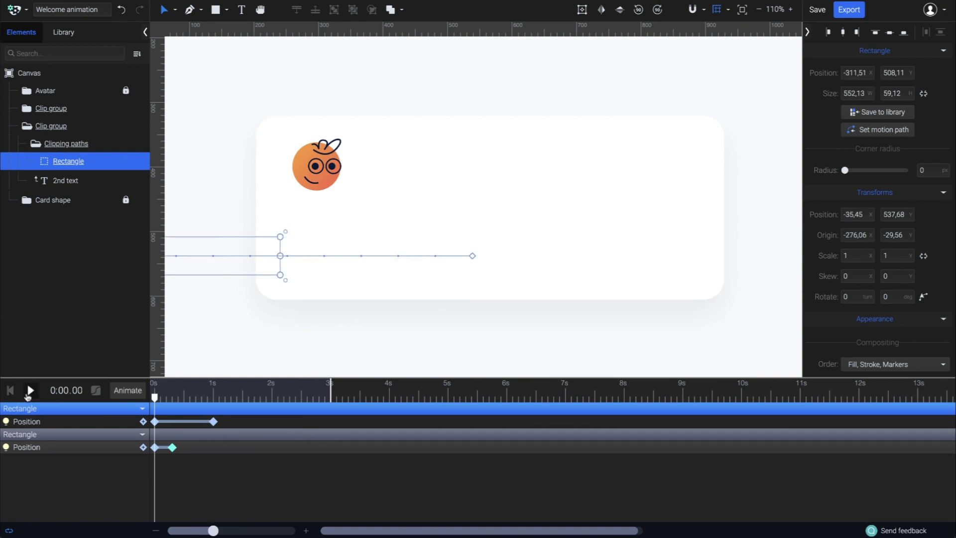
pyautogui.click(29, 393)
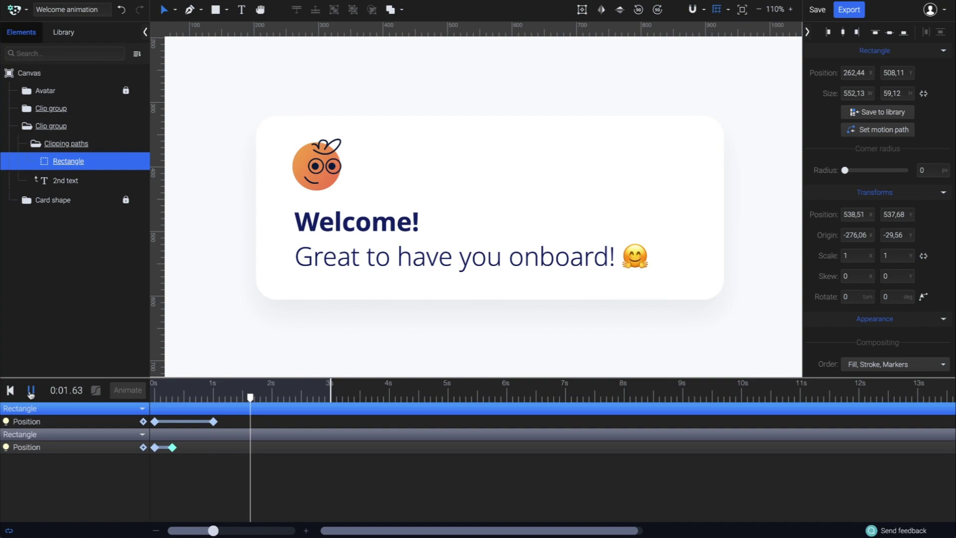
pyautogui.click(30, 394)
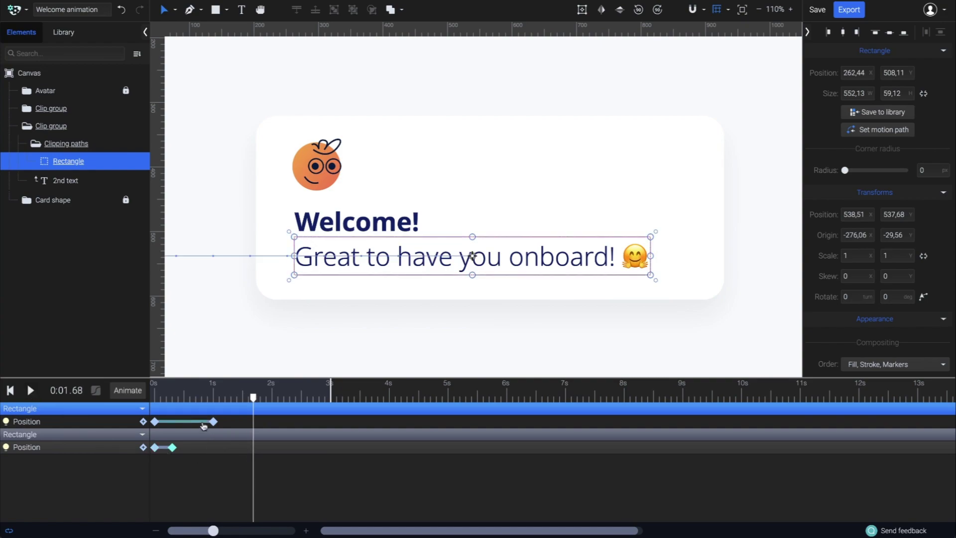
# Shift the second line's Position keyframes so the reveal starts at 0.3s, and preview it
pyautogui.click(203, 422)
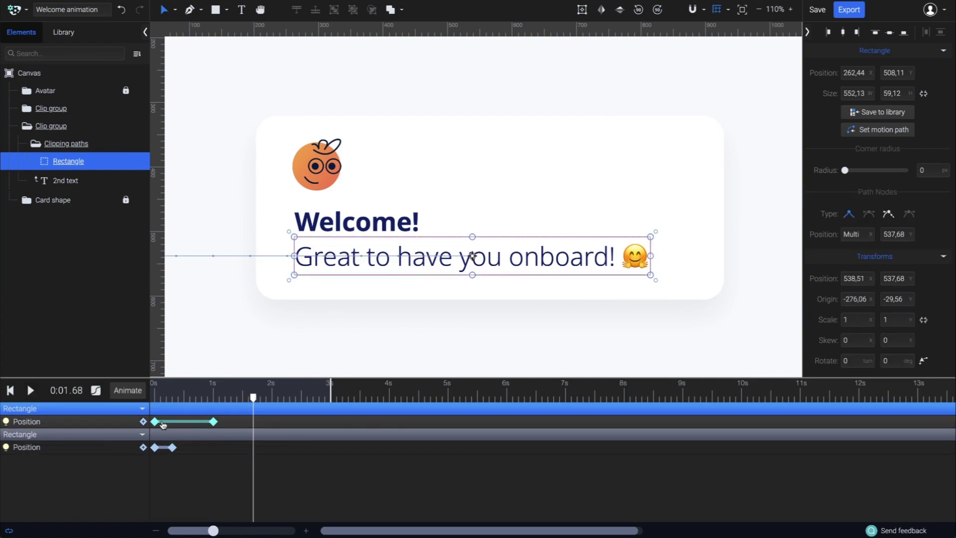
pyautogui.moveTo(162, 424); pyautogui.dragTo(184, 424)
pyautogui.click(172, 395)
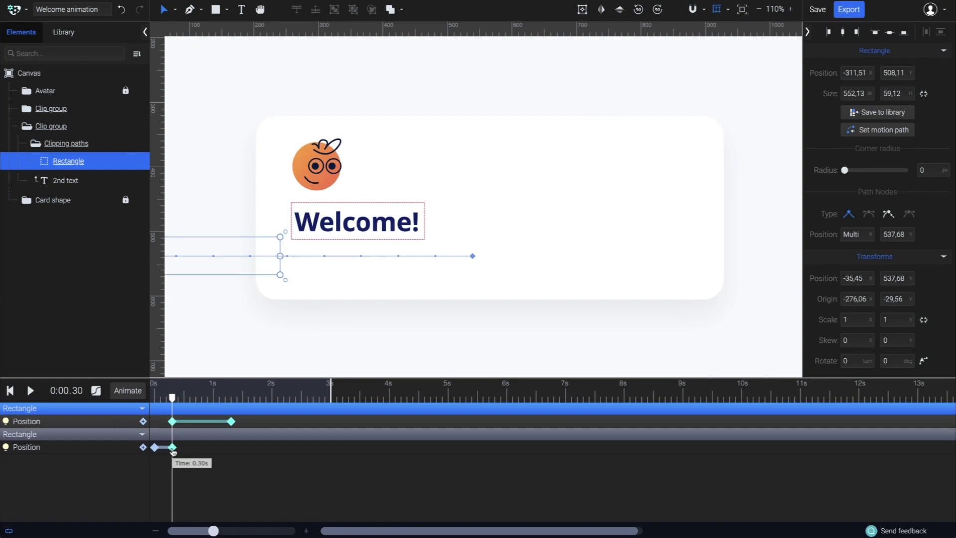
pyautogui.click(151, 401)
pyautogui.click(32, 391)
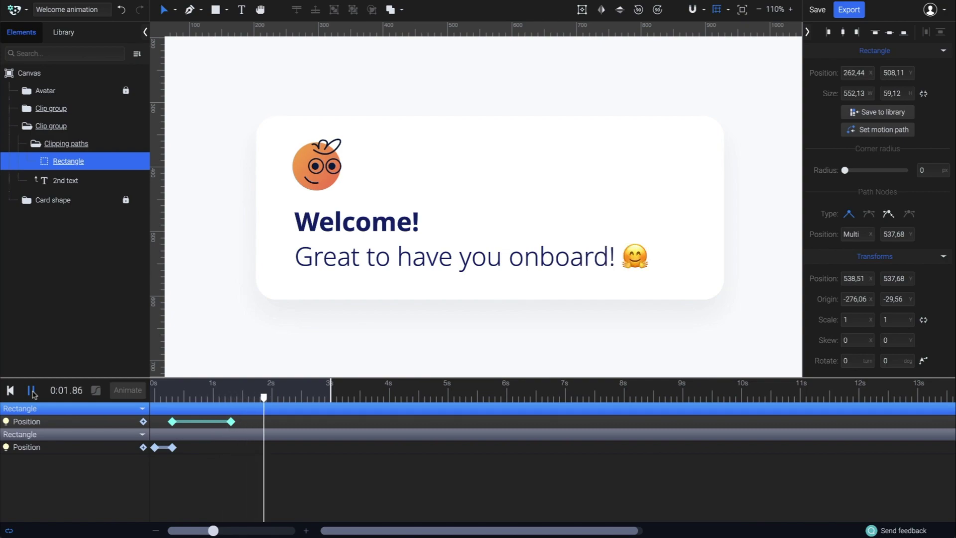
pyautogui.click(30, 391)
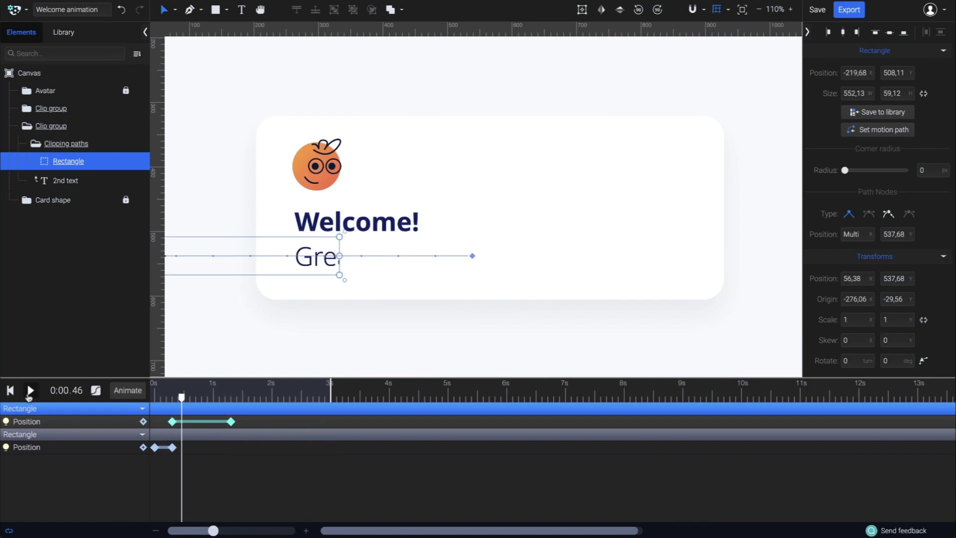
pyautogui.click(11, 393)
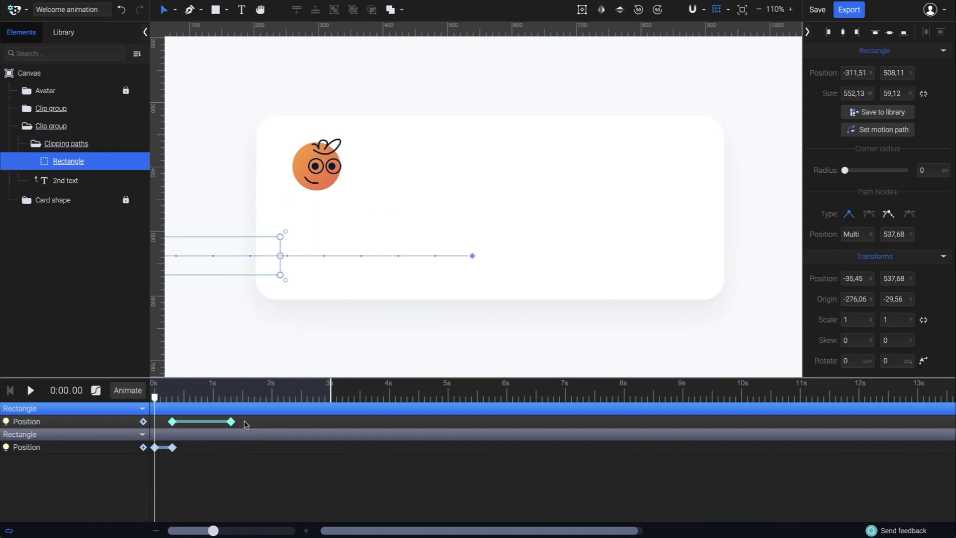
# Move the reveal's end keyframe to 1.1s and replay the animation
pyautogui.click(219, 398)
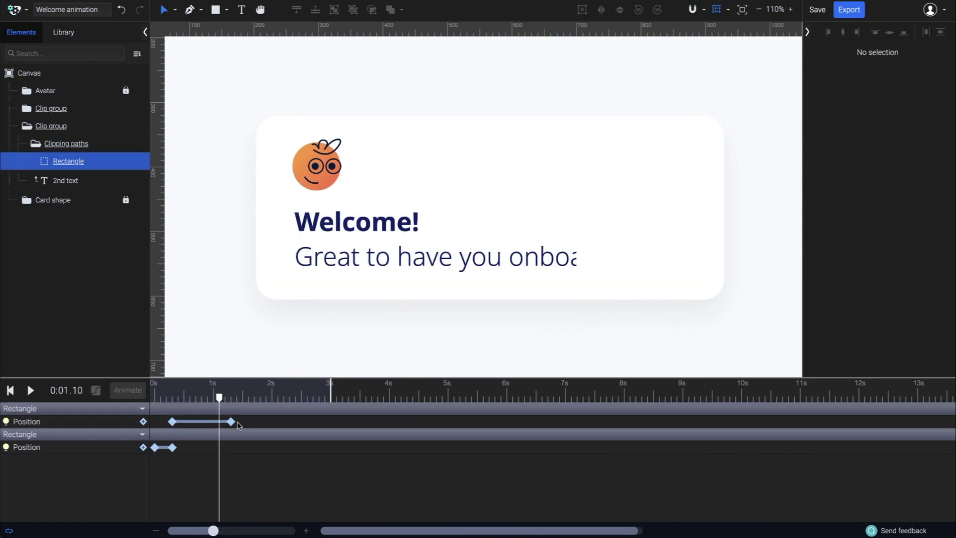
pyautogui.moveTo(232, 422); pyautogui.dragTo(220, 423)
pyautogui.click(155, 397)
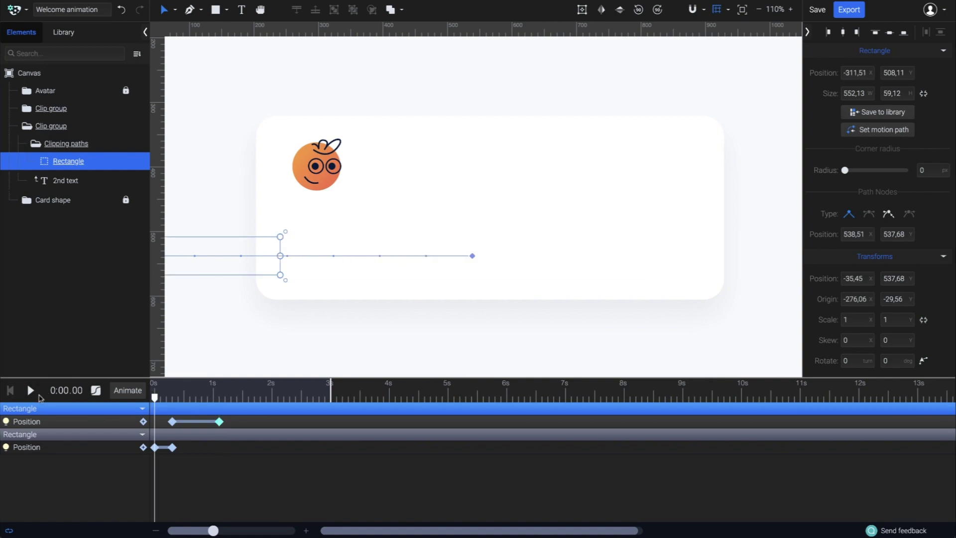
pyautogui.click(31, 390)
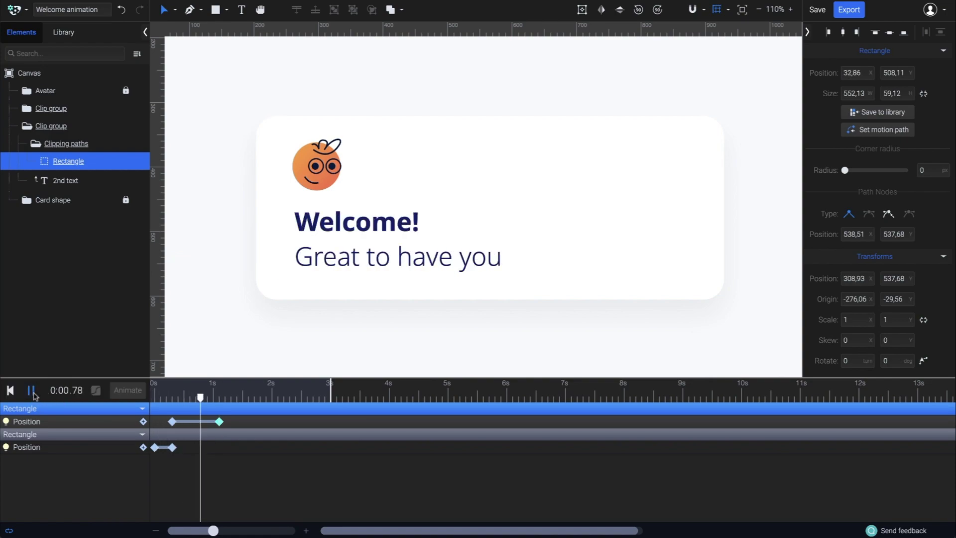